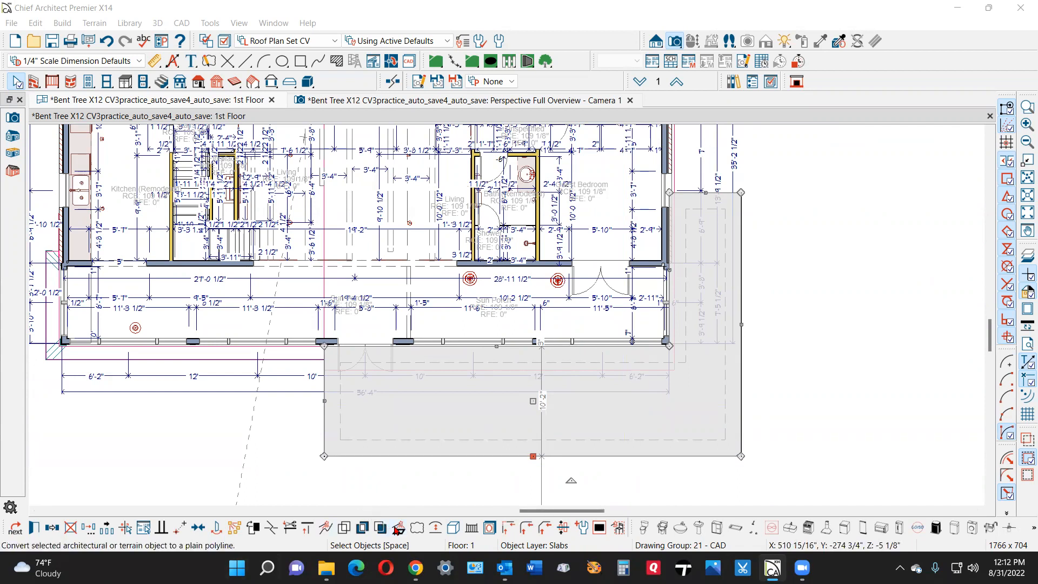
Step: Convert the patio slab outside the sun porch to a plain polyline and turn that into a terrain feature
click(400, 529)
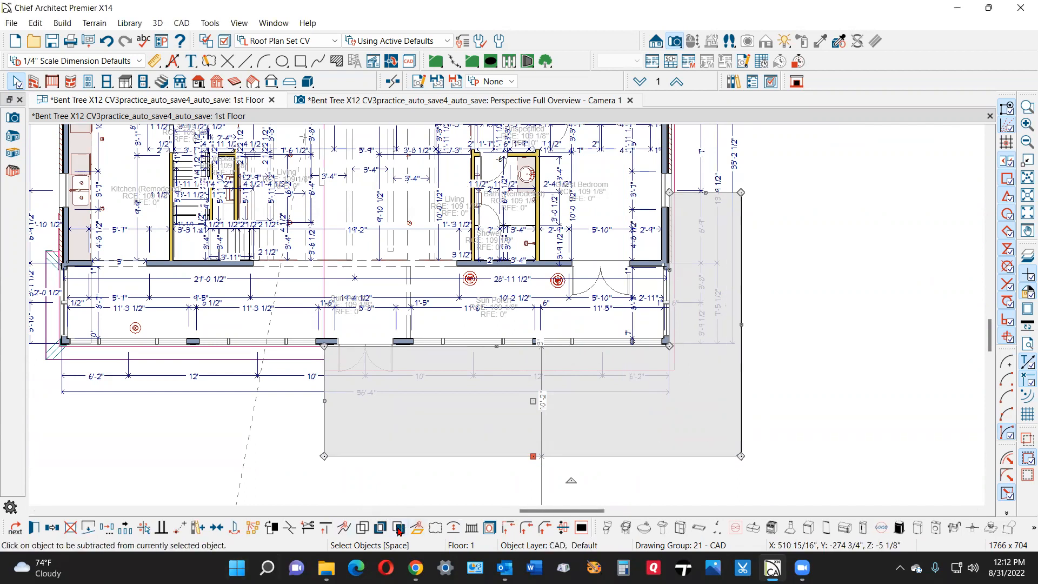
click(417, 528)
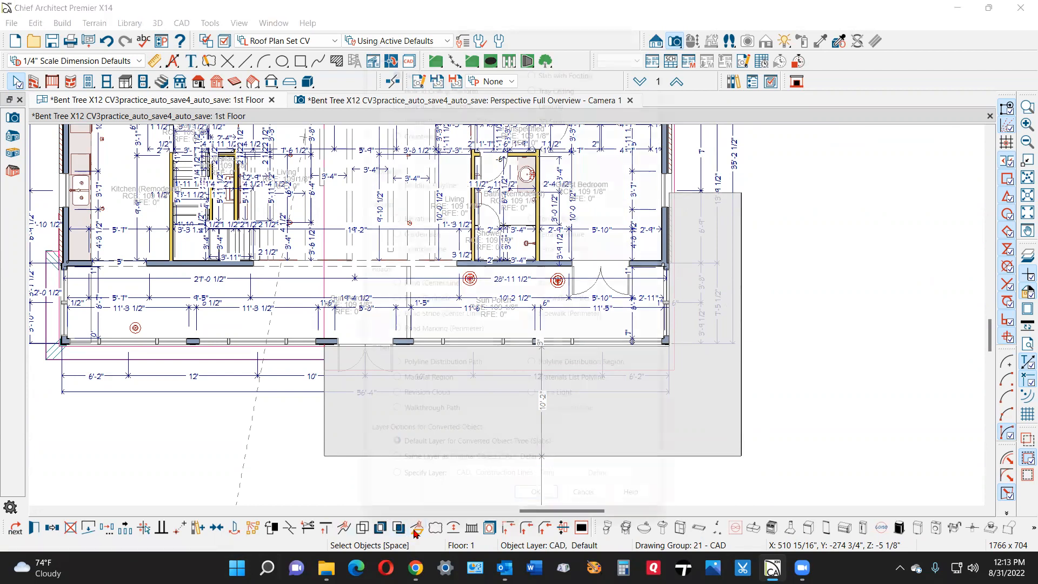
click(549, 231)
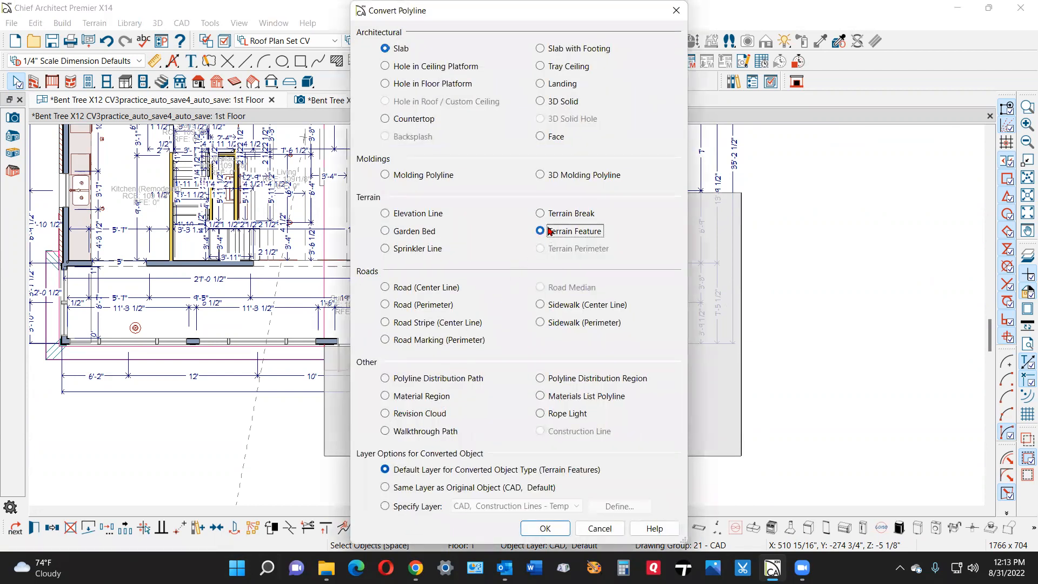
click(565, 524)
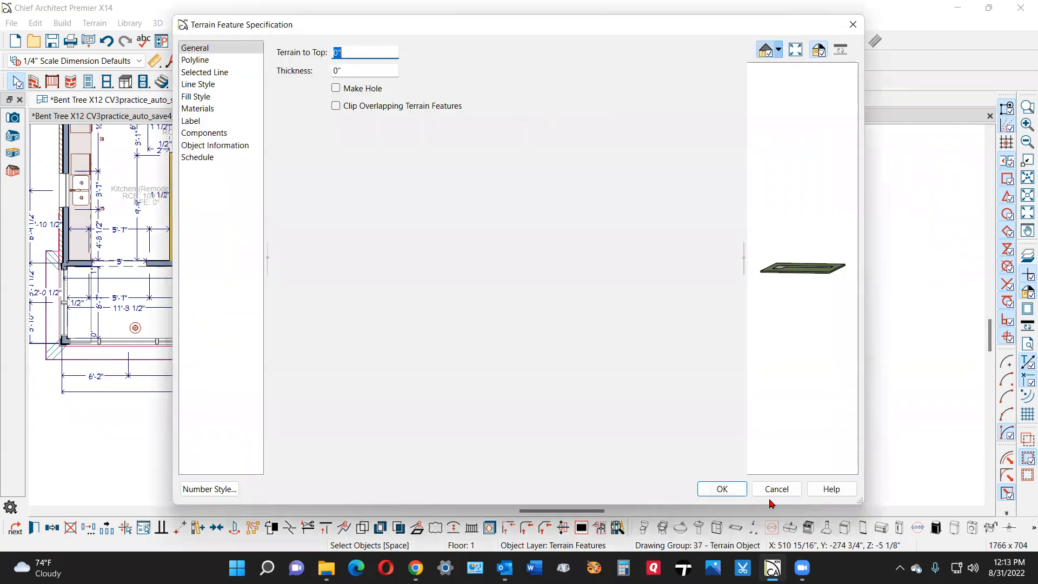
click(722, 492)
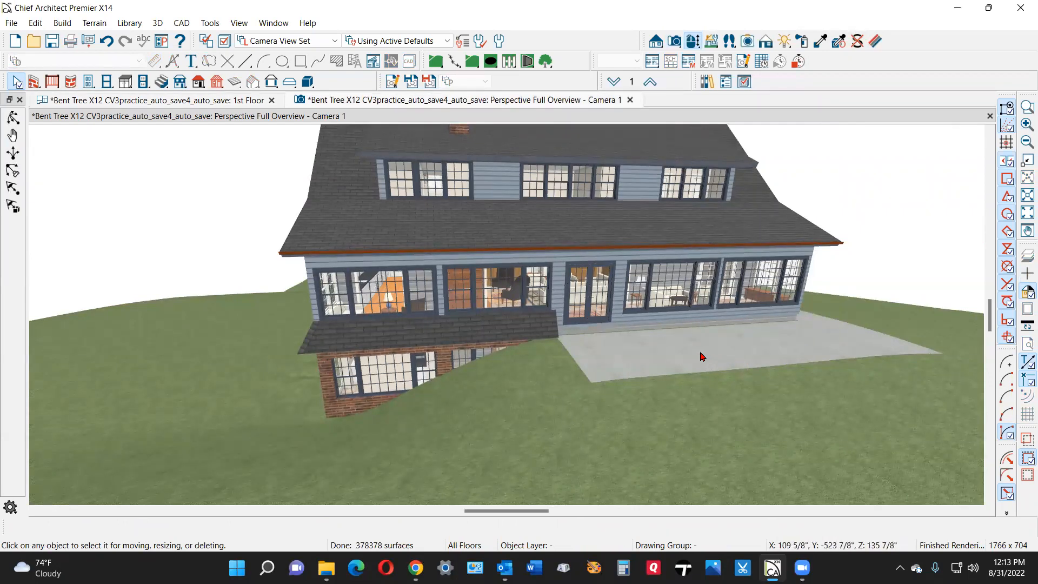
Step: In the first-floor plan, draw straight railings along the left and lower edges of the patio outline
key(ctrl+Tab)
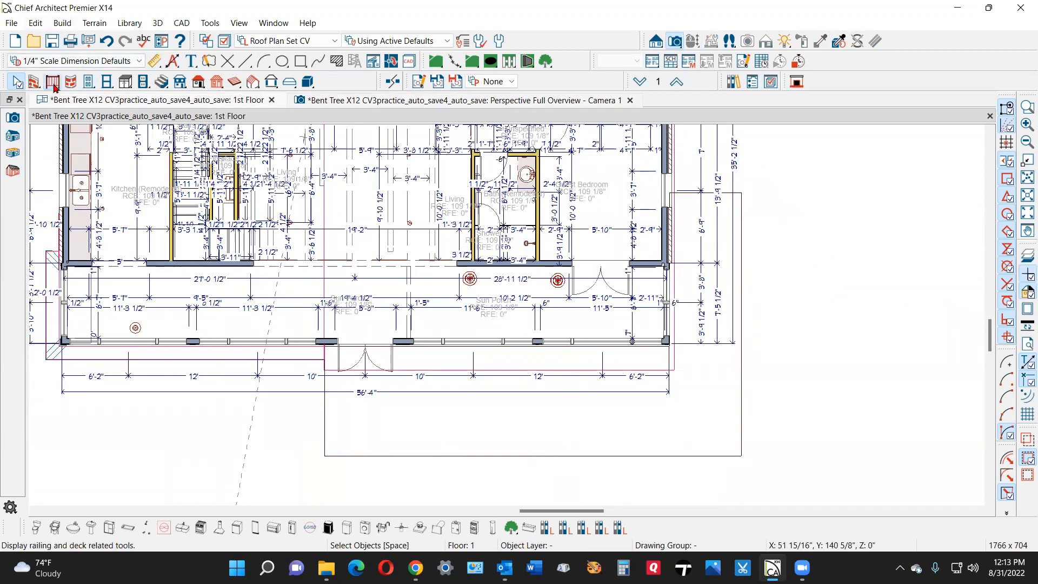
click(52, 82)
drag(325, 360, 331, 432)
Step: Select both new patio railings together and make them invisible
shift+click(380, 458)
click(26, 526)
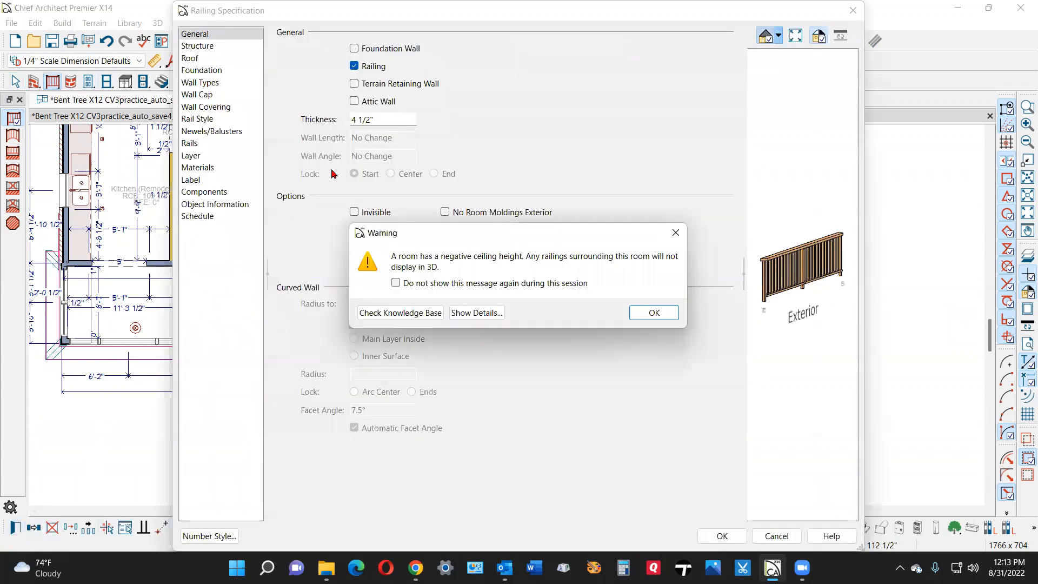
click(654, 312)
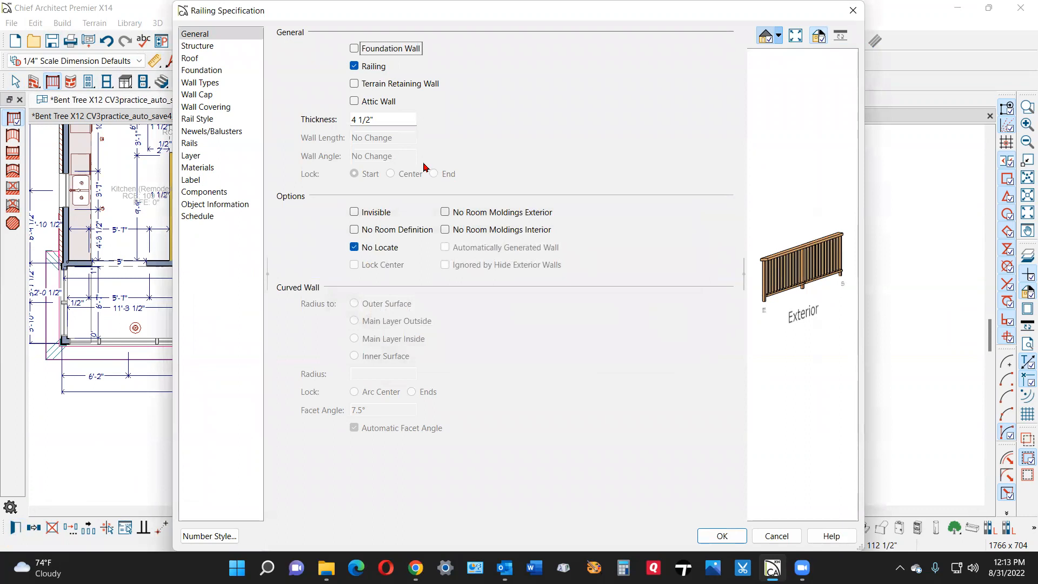
click(357, 214)
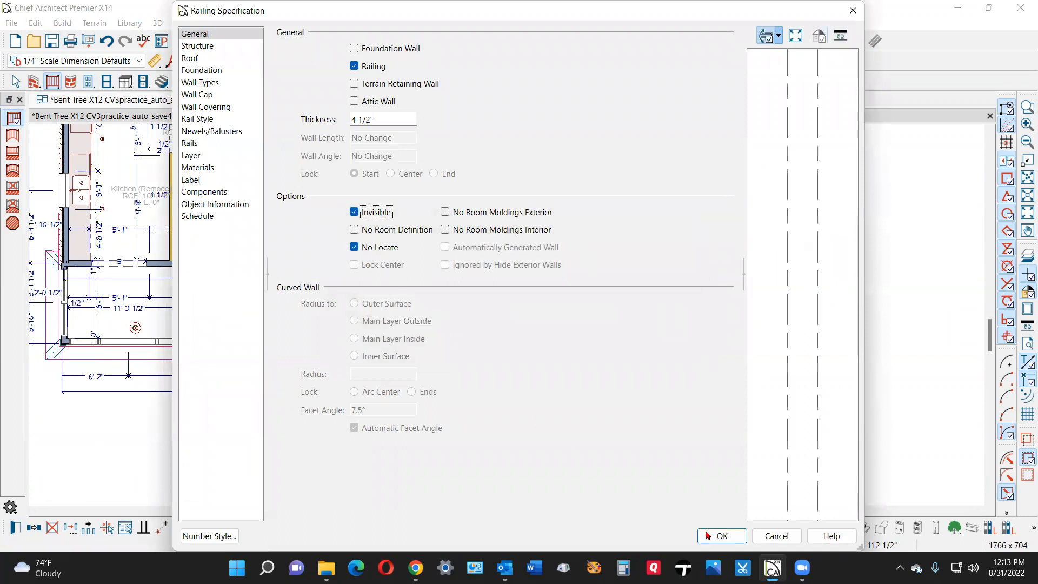
click(728, 541)
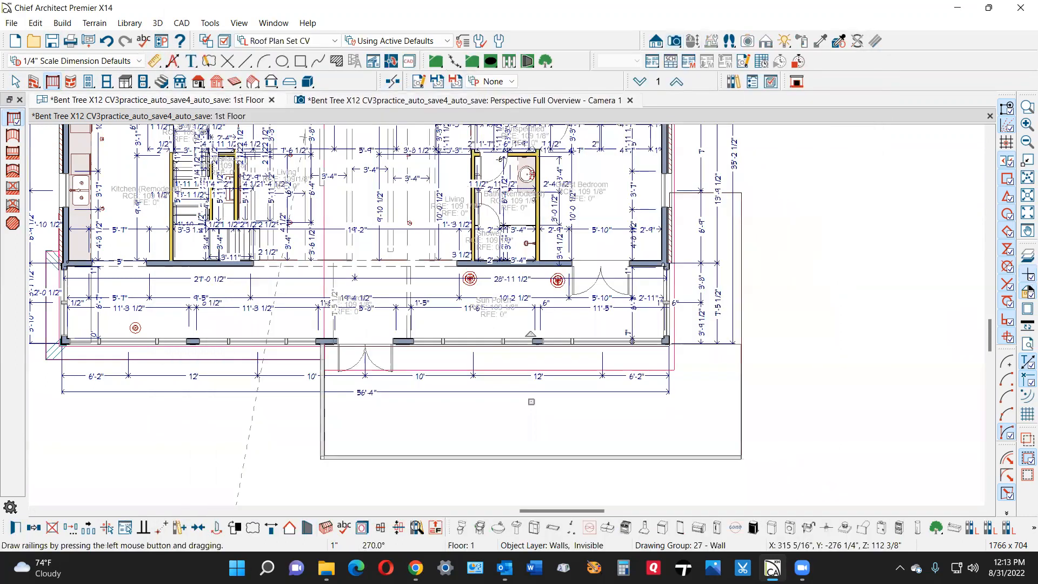
Step: Set the exterior wall surface material of the two patio railings to Brown Mixed Used Brick from the plan materials
click(20, 528)
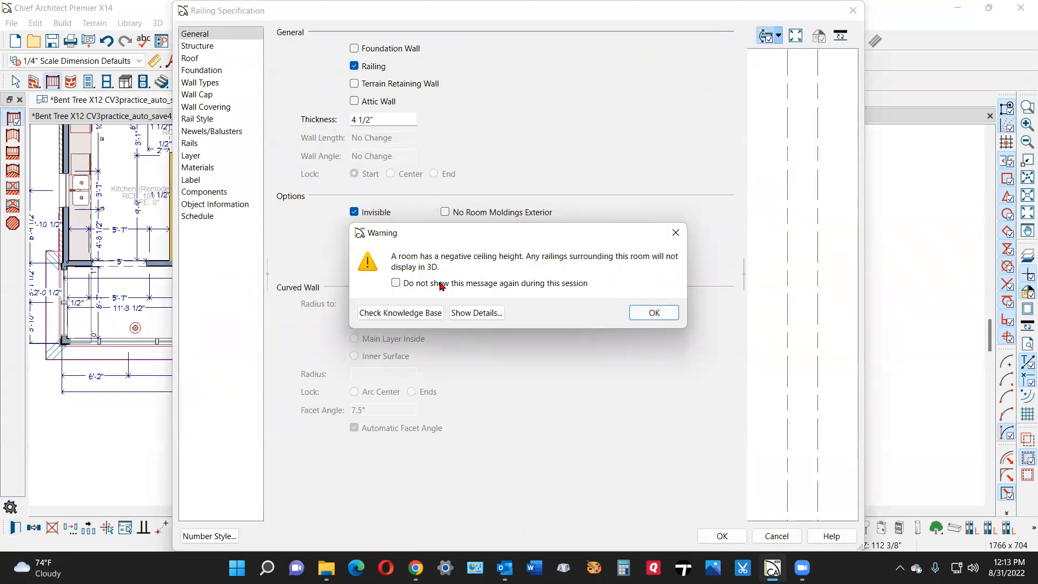
click(637, 316)
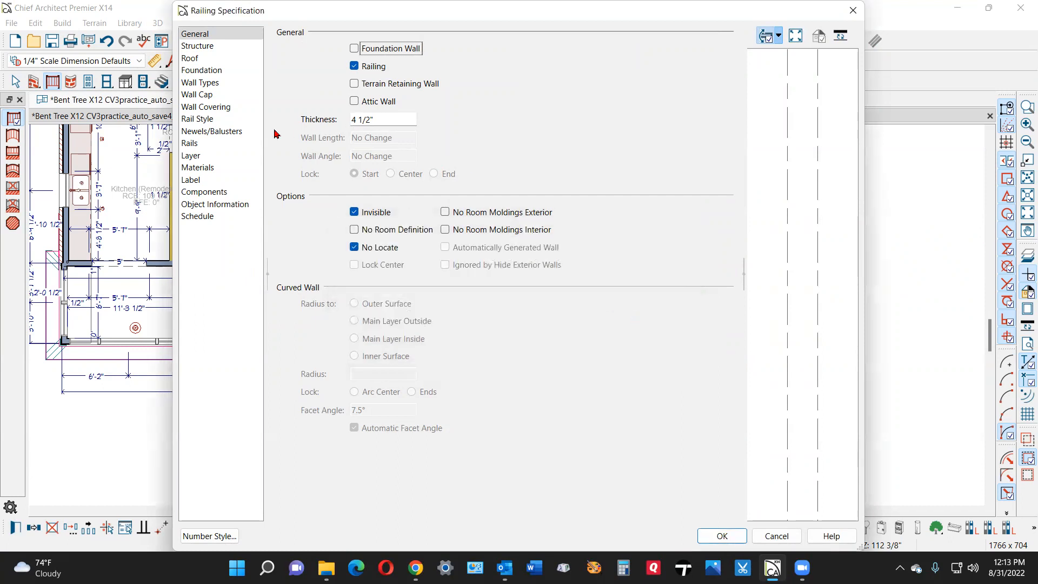
click(210, 168)
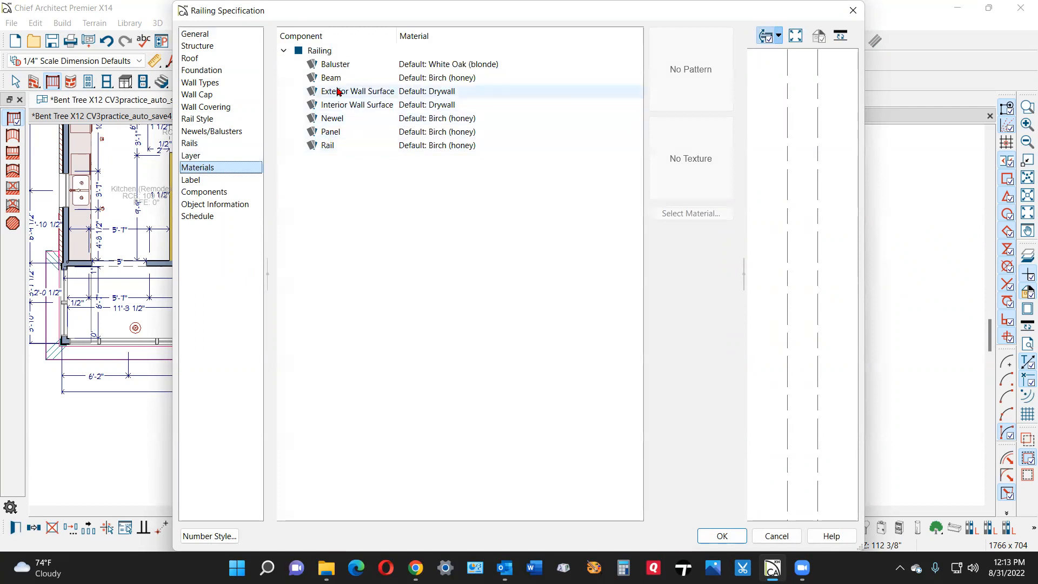
click(363, 93)
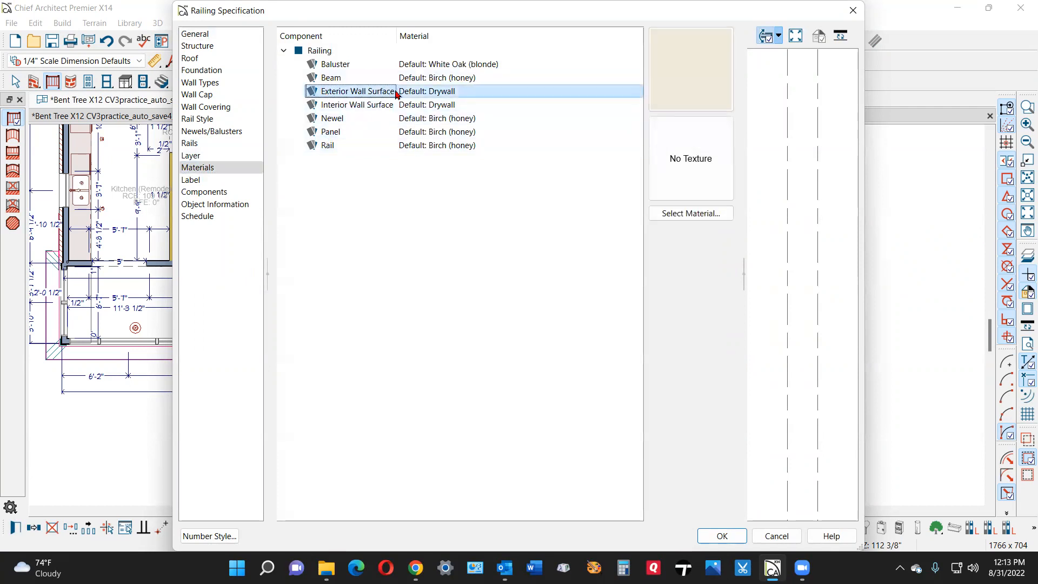
click(728, 219)
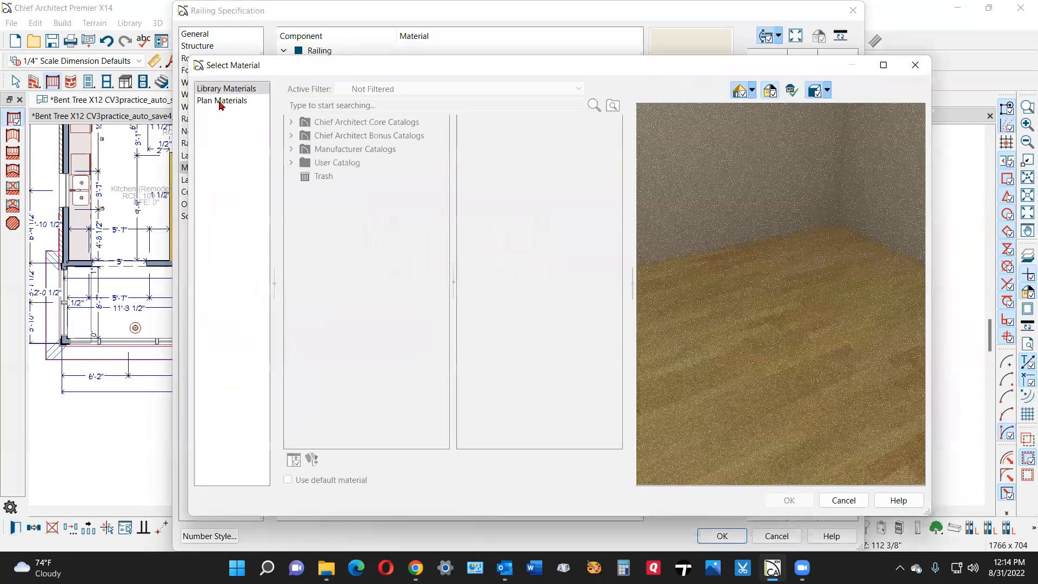
click(233, 106)
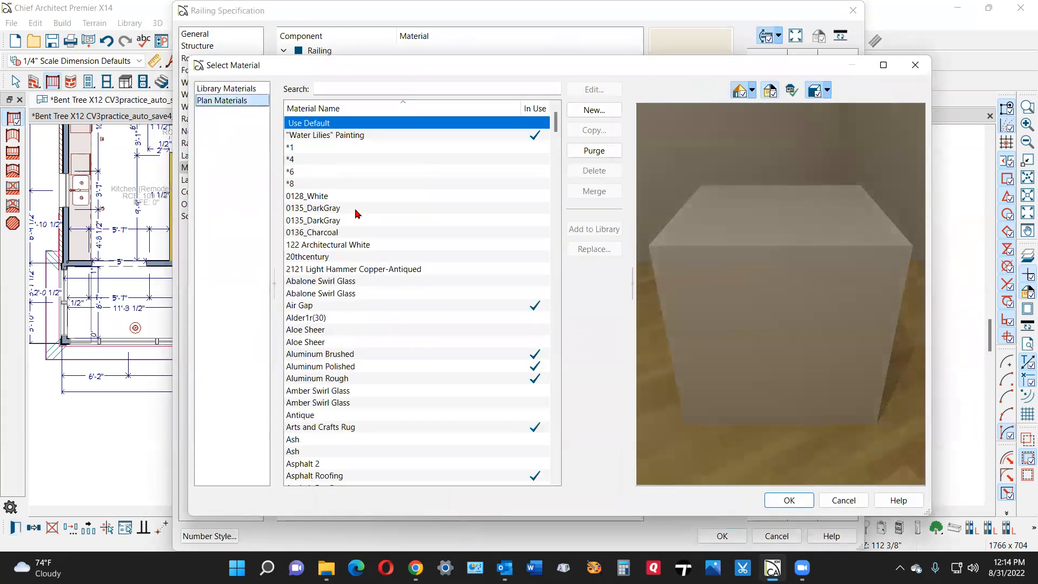
scroll(355, 213, down, 20)
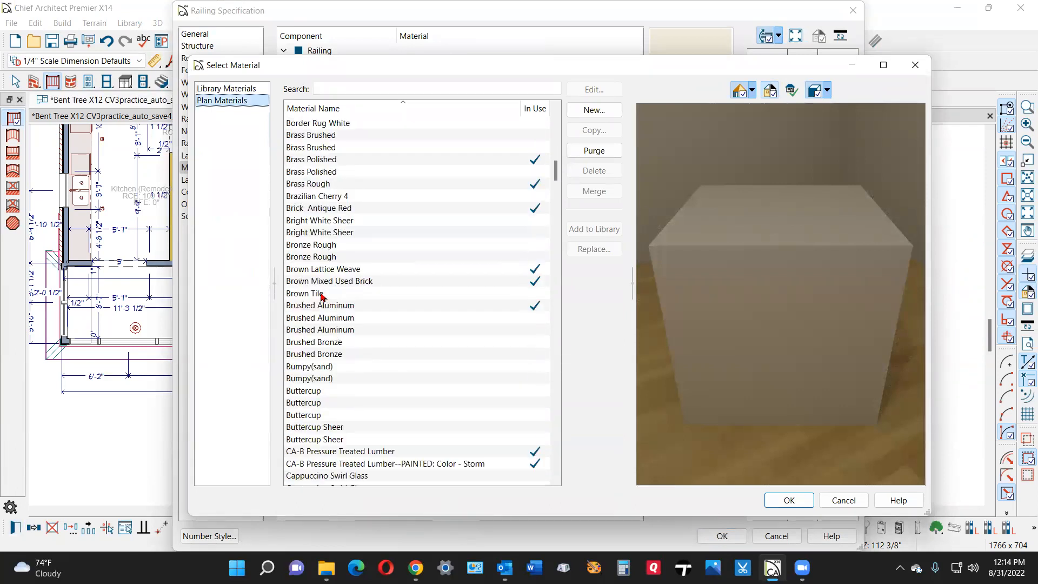
click(322, 296)
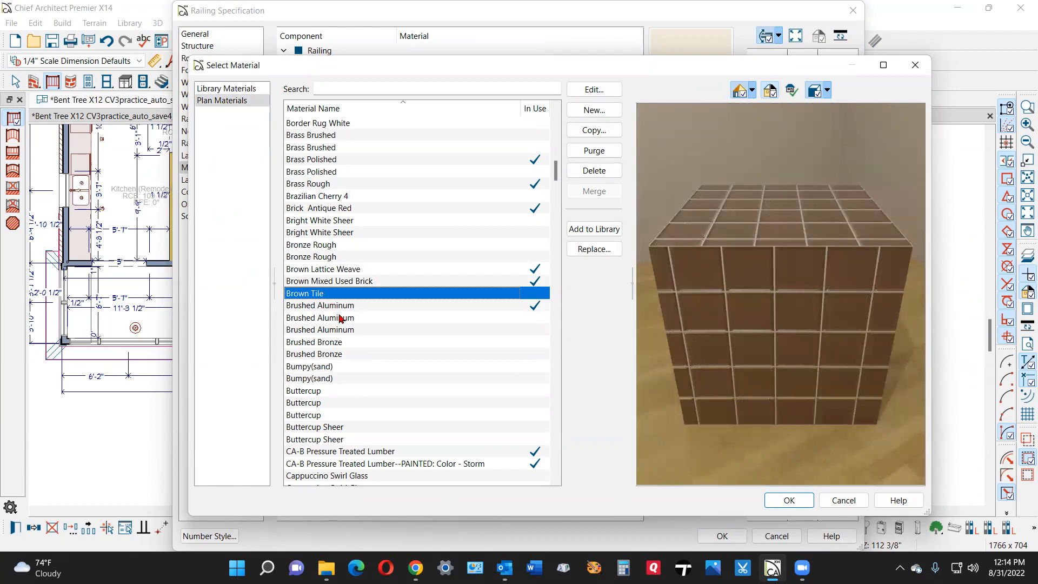
click(328, 283)
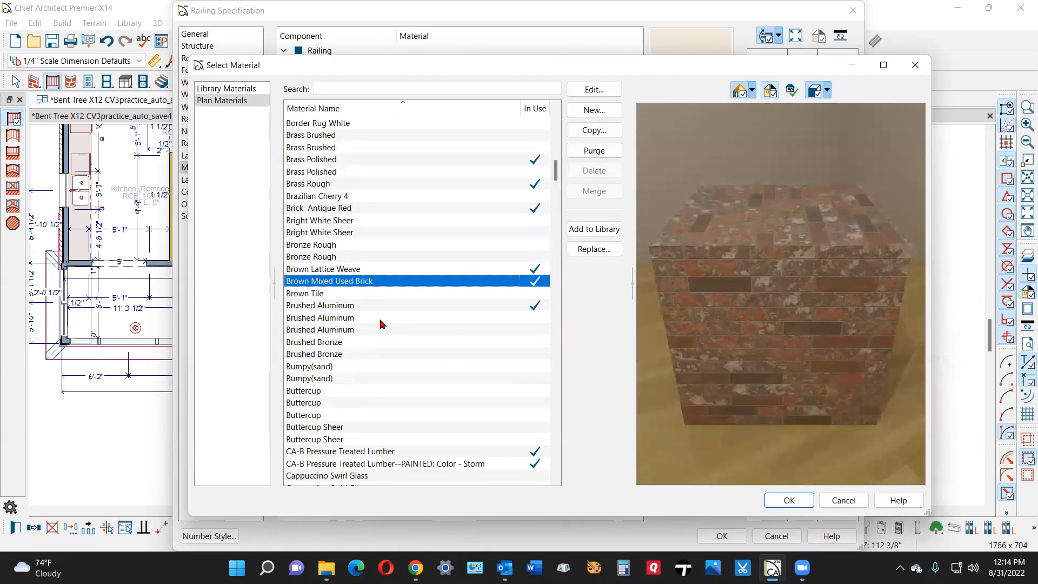
click(791, 498)
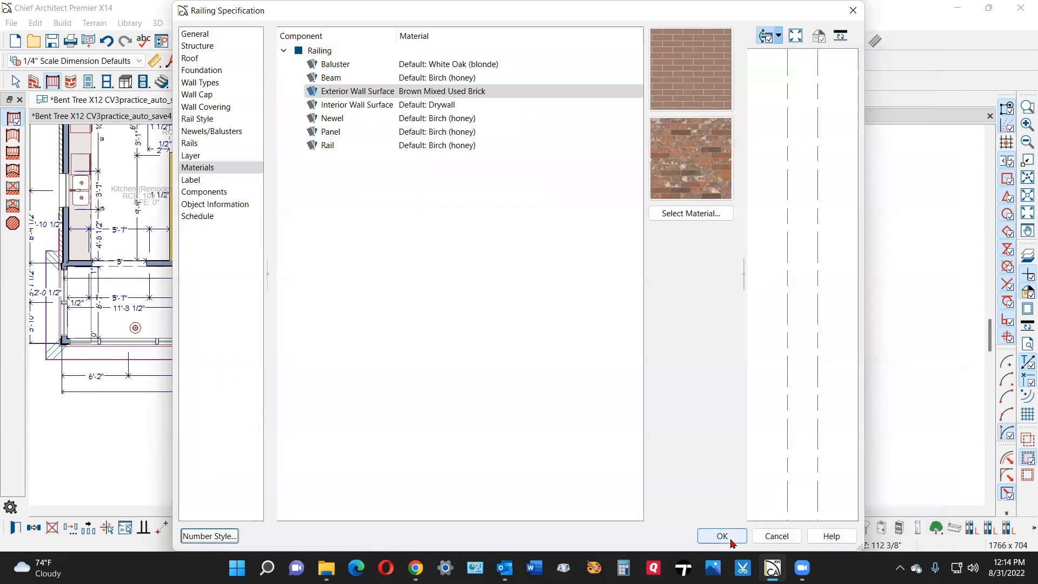
click(730, 539)
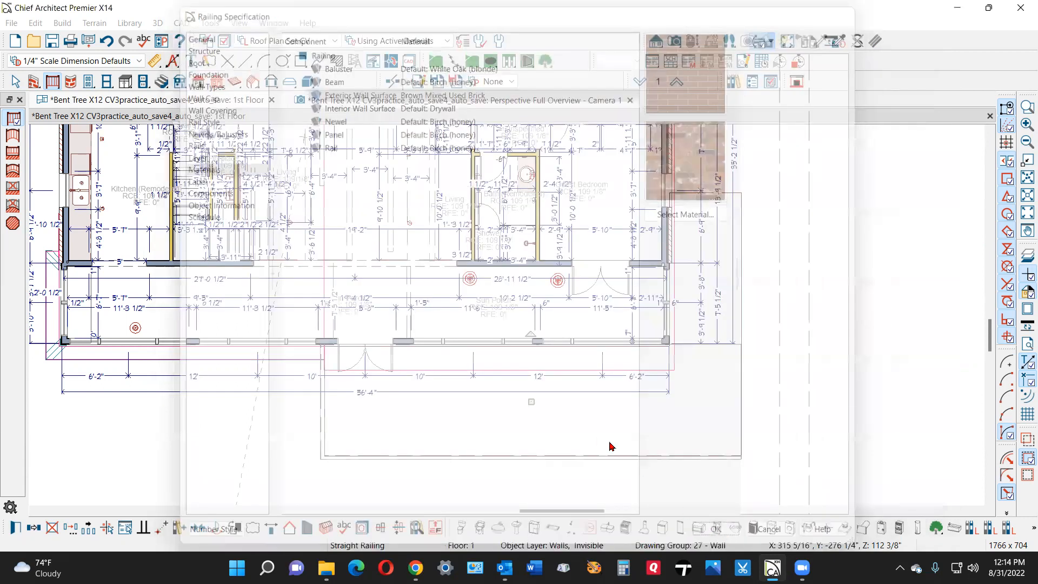
Step: Draw railings up the patio's right edge and across its upper edge to the house wall, enclosing the patio
scroll(642, 466, down, 2)
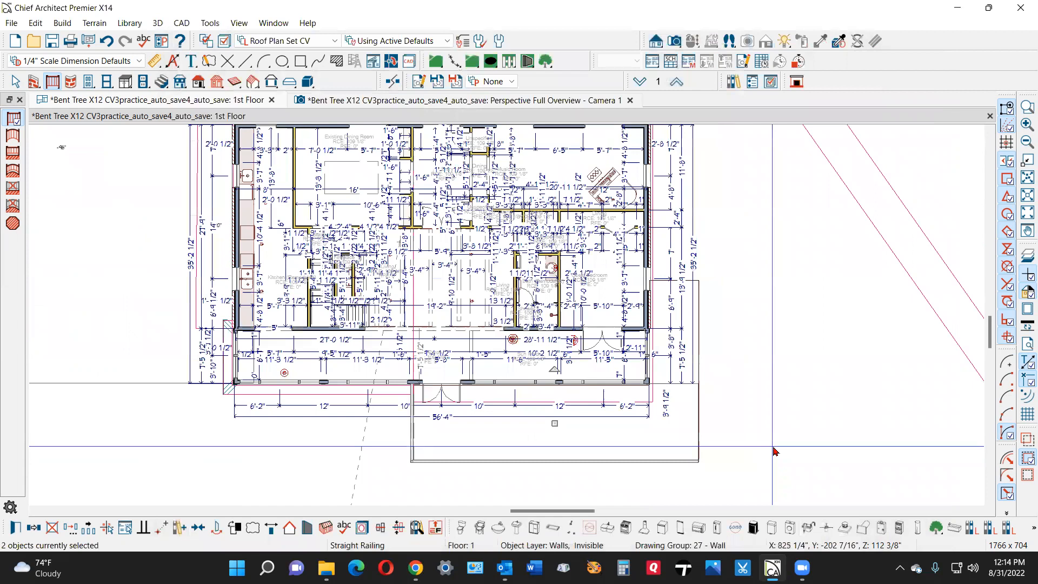
drag(699, 460, 648, 279)
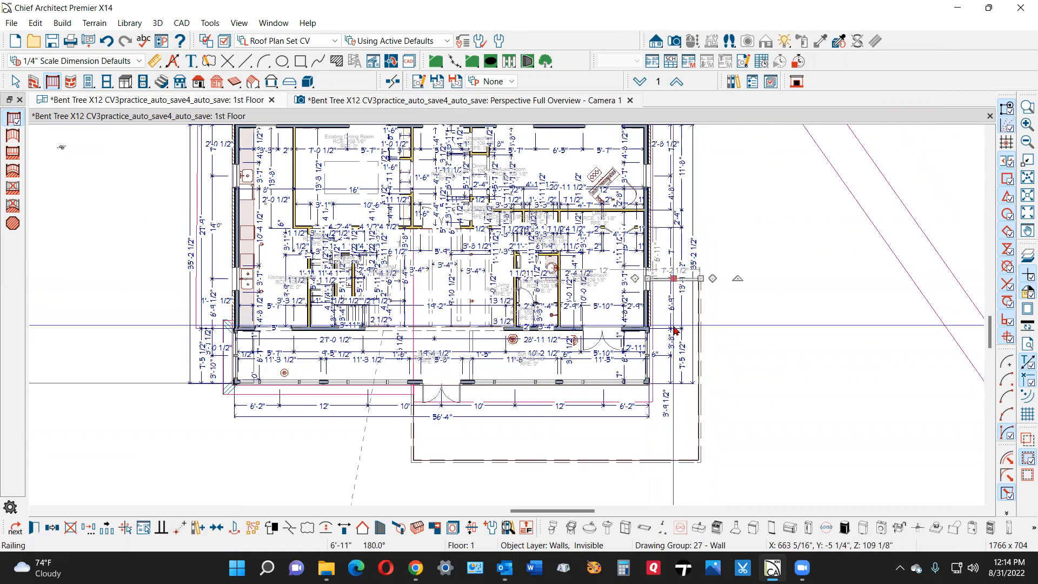
key(space)
Step: Set the enclosed patio area's room type to Slab and turn on display of the Room Labels layer
click(685, 451)
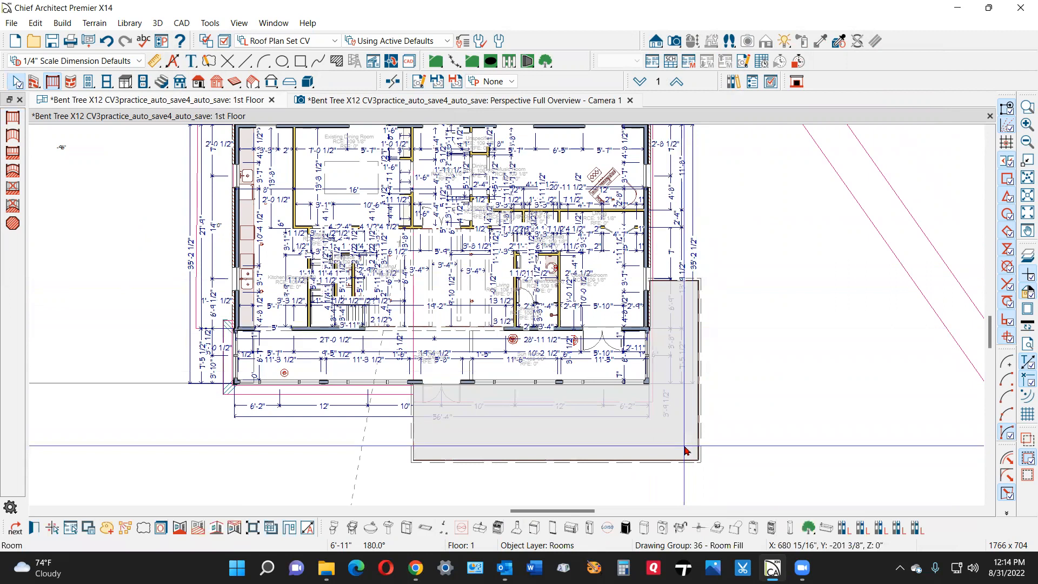
double_click(685, 450)
click(425, 50)
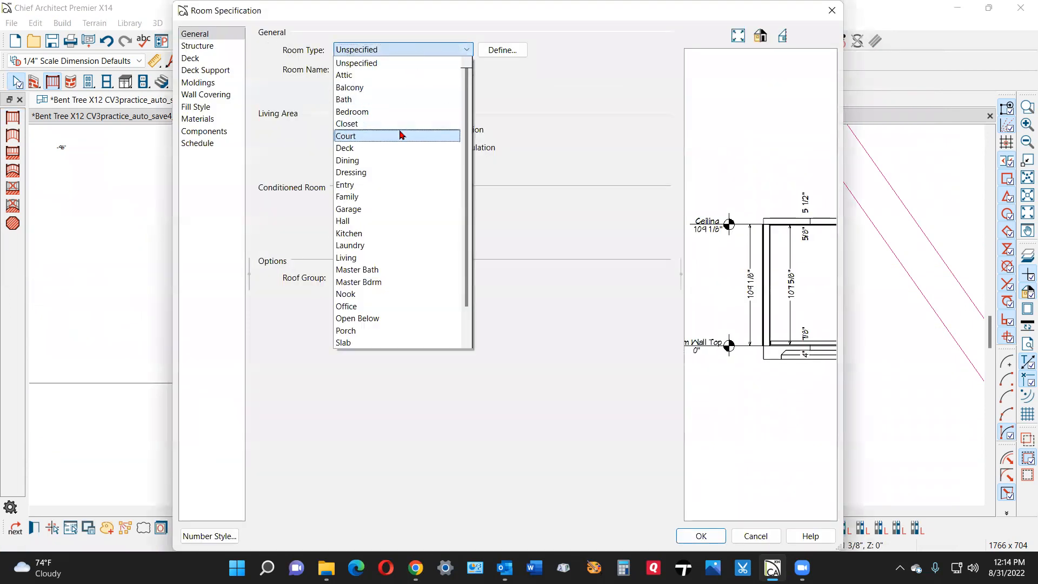
scroll(398, 178, down, 1)
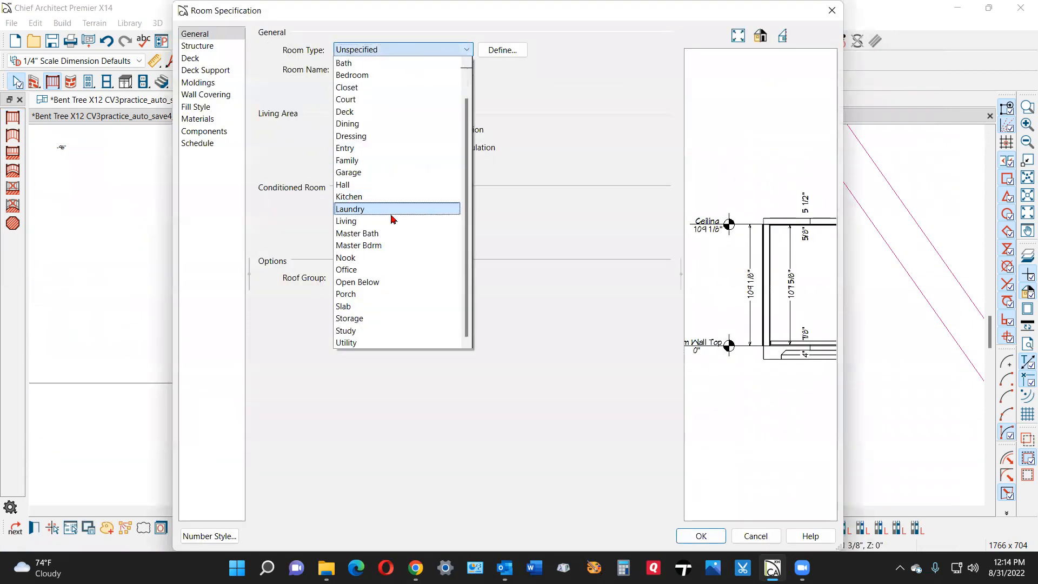
click(388, 307)
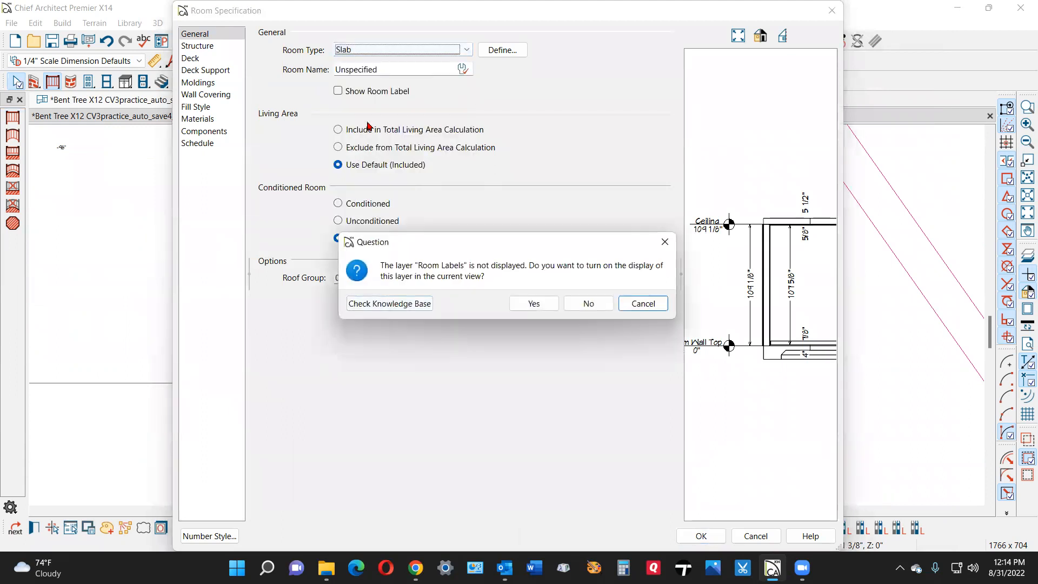
click(534, 304)
Step: Name the slab room "patio" and apply the room settings
click(387, 68)
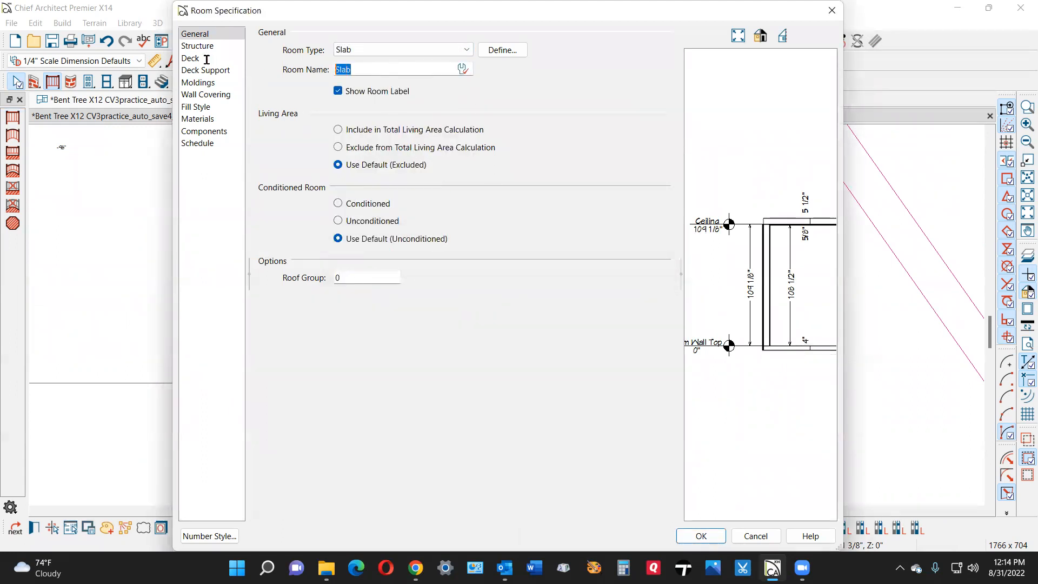
text(patio)
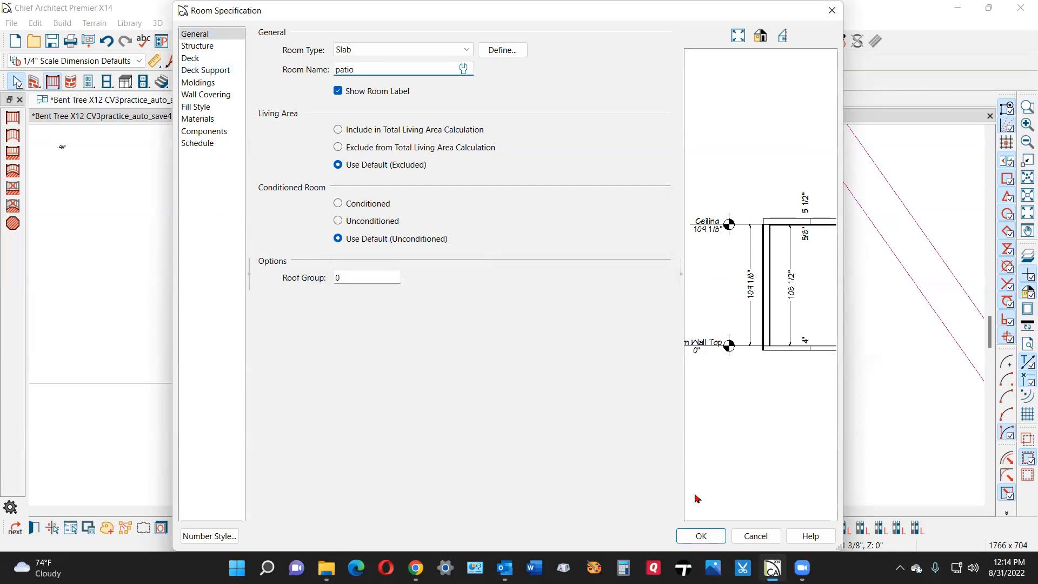
click(701, 536)
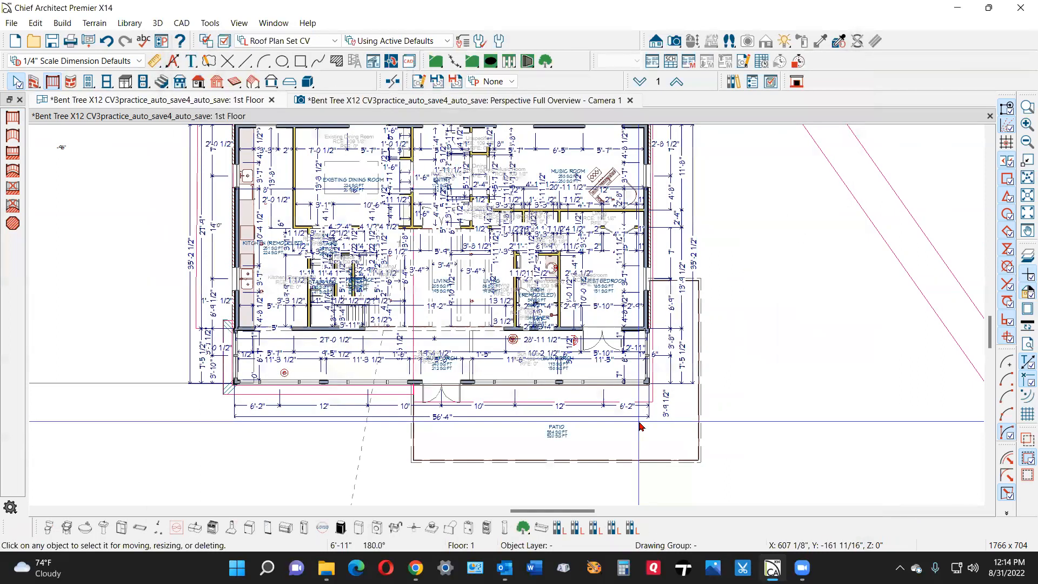
Step: In the camera overview, remove the flat ceiling over the patio room through its structure settings and apply the change
click(629, 451)
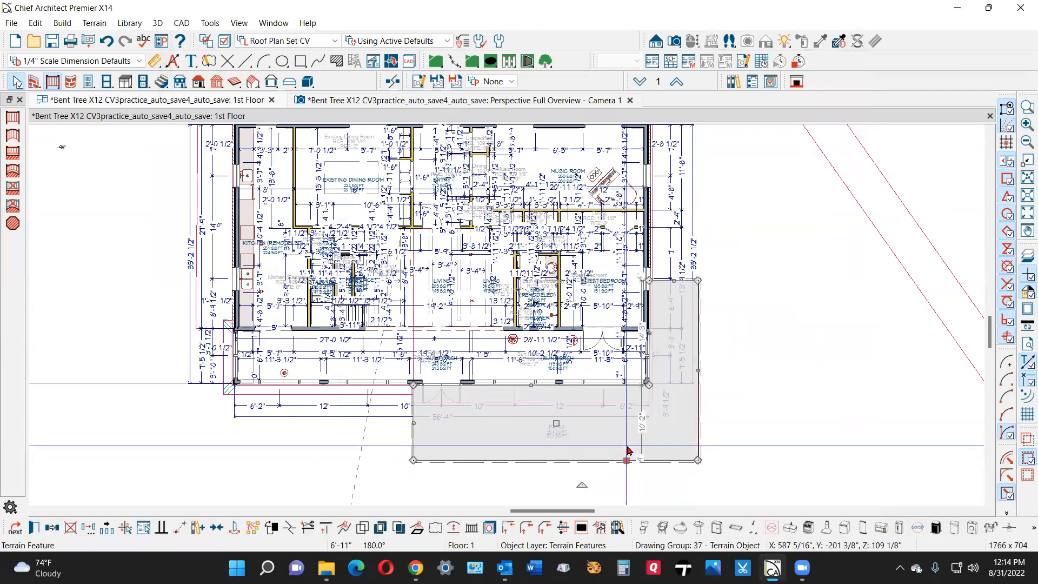
key(Escape)
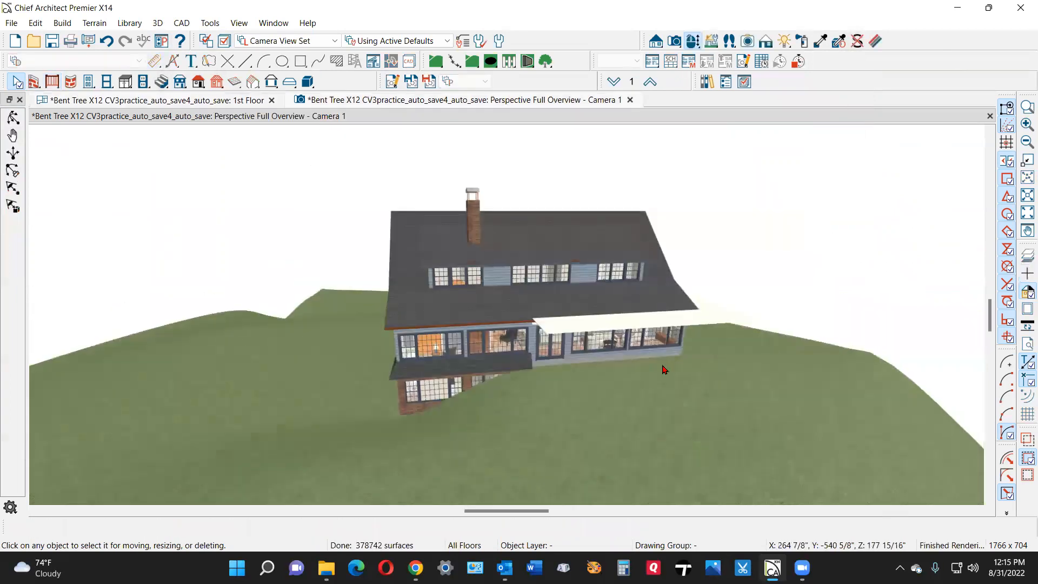
scroll(664, 370, up, 3)
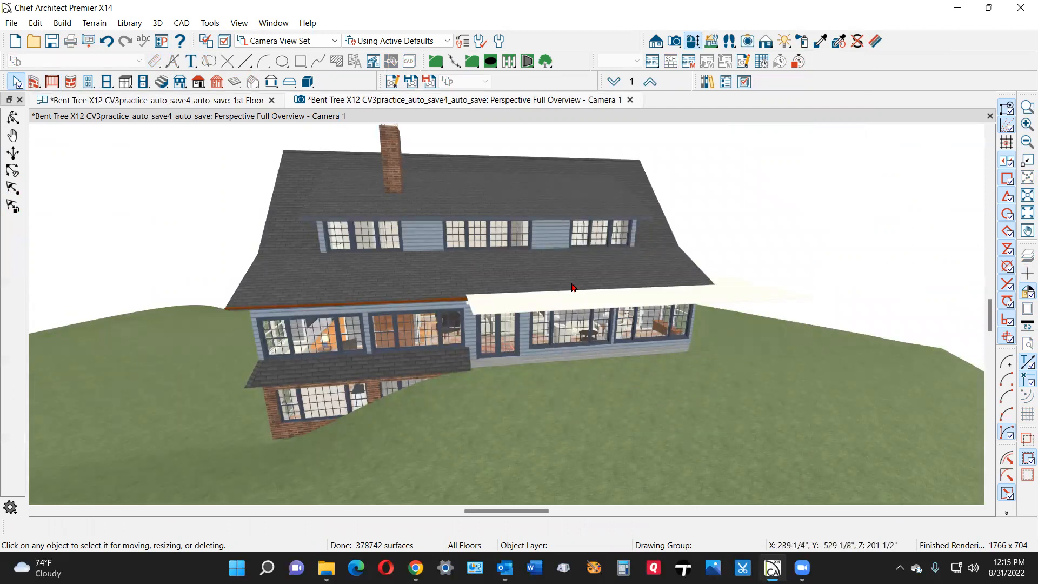
double_click(585, 305)
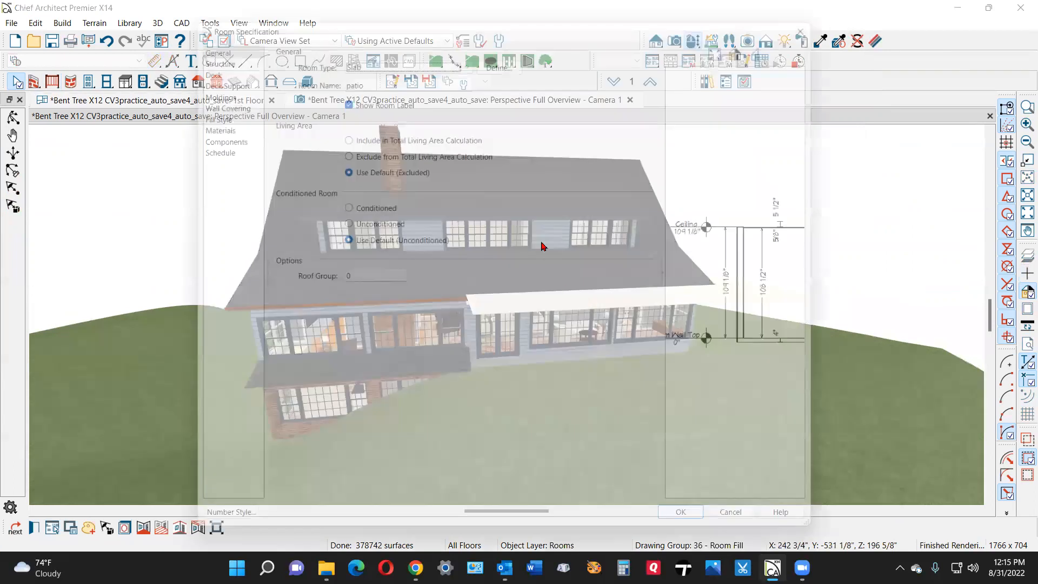
click(208, 46)
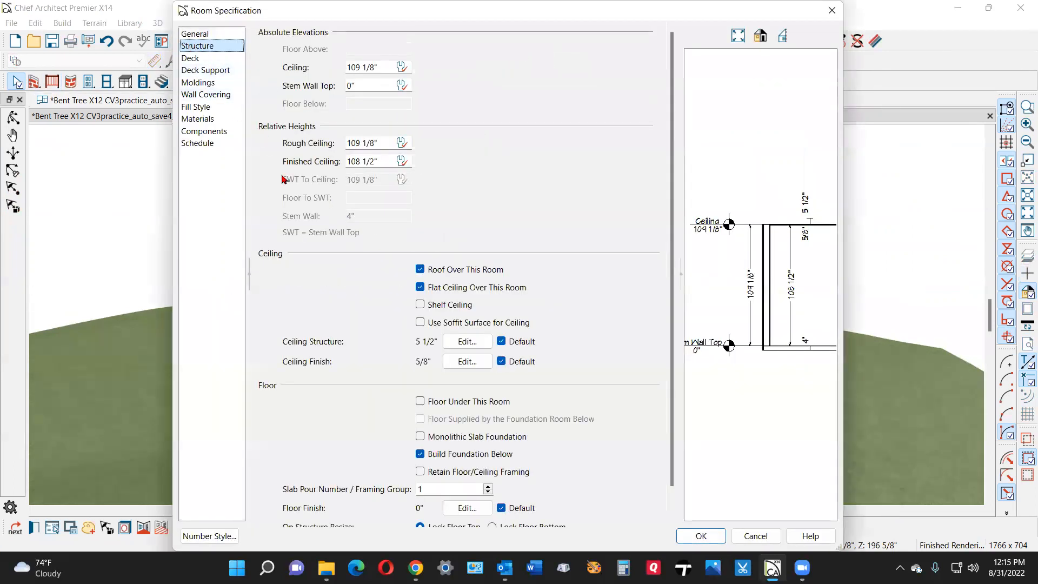
click(421, 287)
click(697, 535)
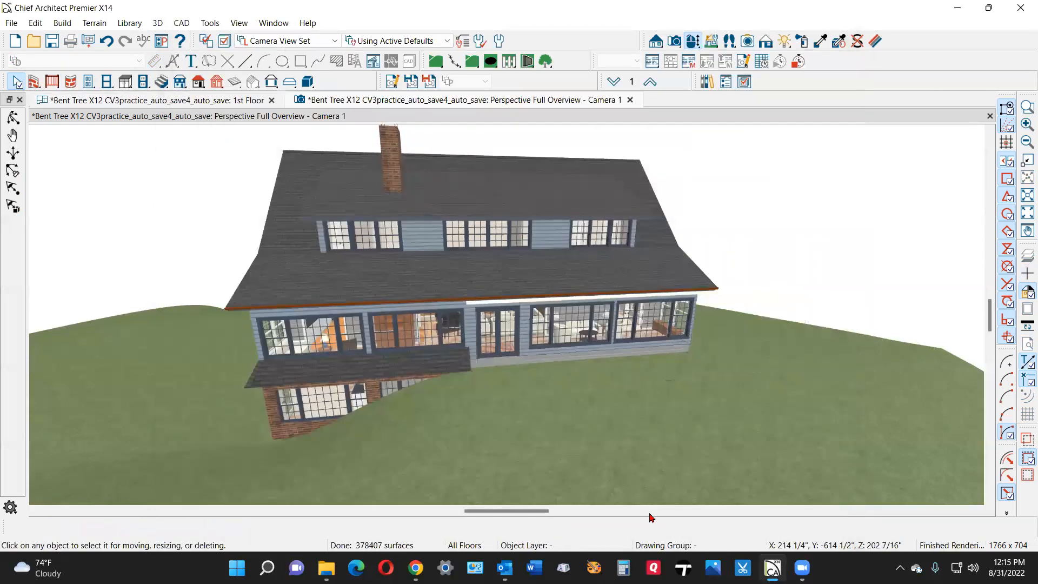
Step: Return to the first-floor plan and turn off display of the "Dimensions, Manual" layer in the Roof Plan Set CV layer set
scroll(557, 408, up, 3)
scroll(541, 395, up, 2)
scroll(416, 307, up, 3)
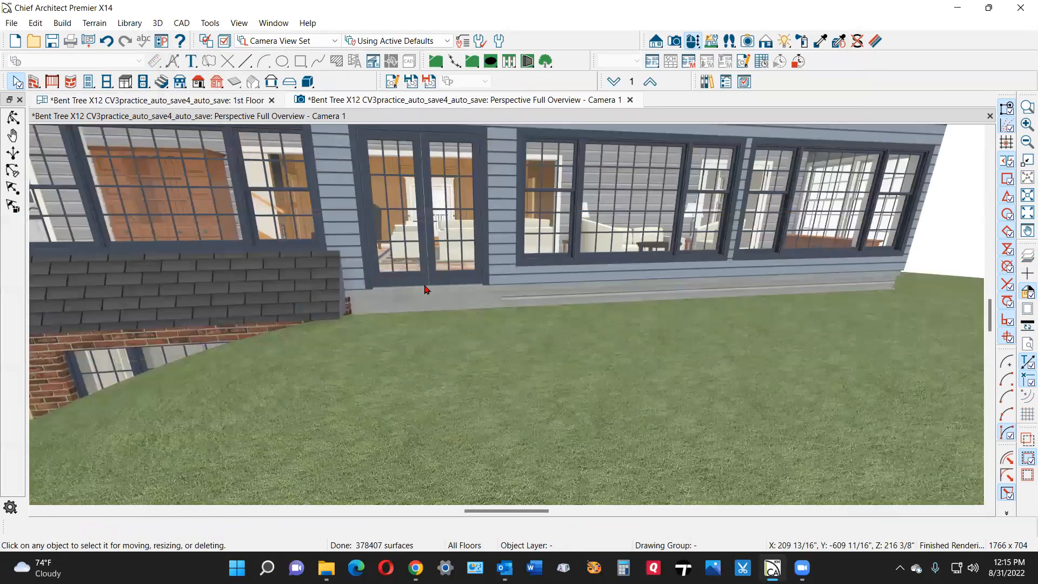
key(ctrl+Tab)
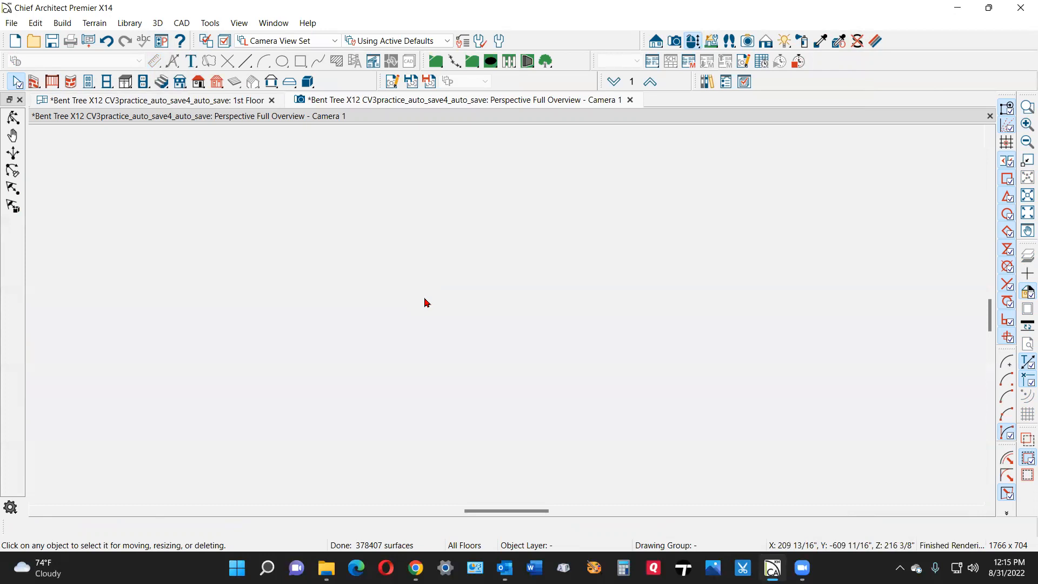
scroll(497, 373, up, 1)
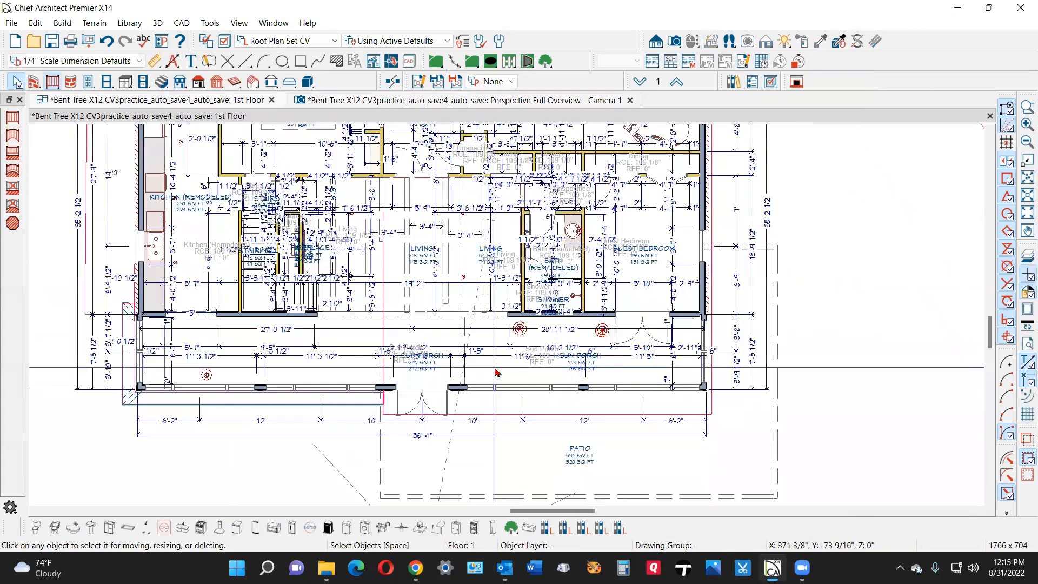
scroll(496, 372, down, 1)
double_click(481, 351)
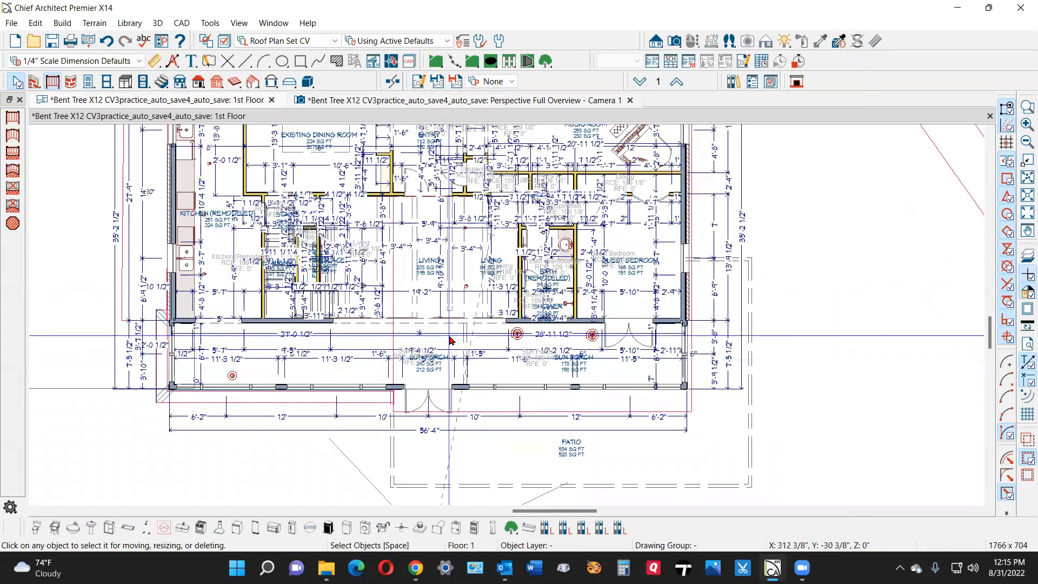
click(761, 452)
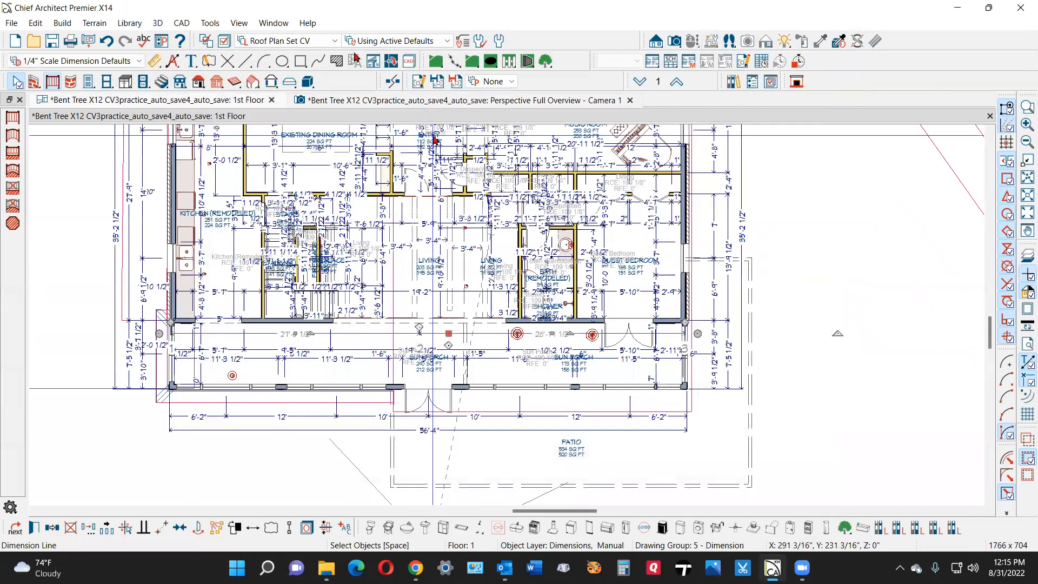
click(227, 42)
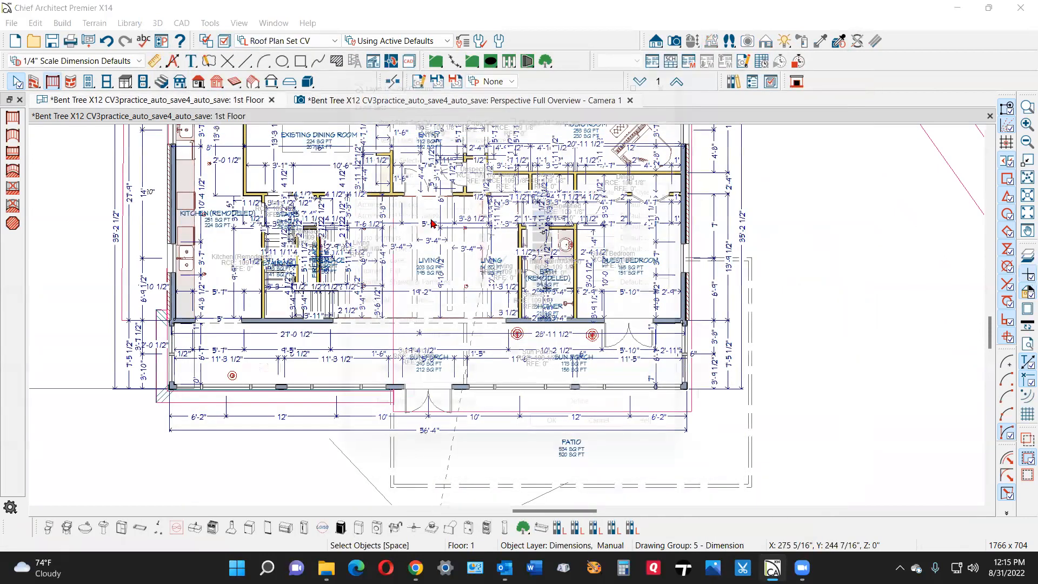
key(d)
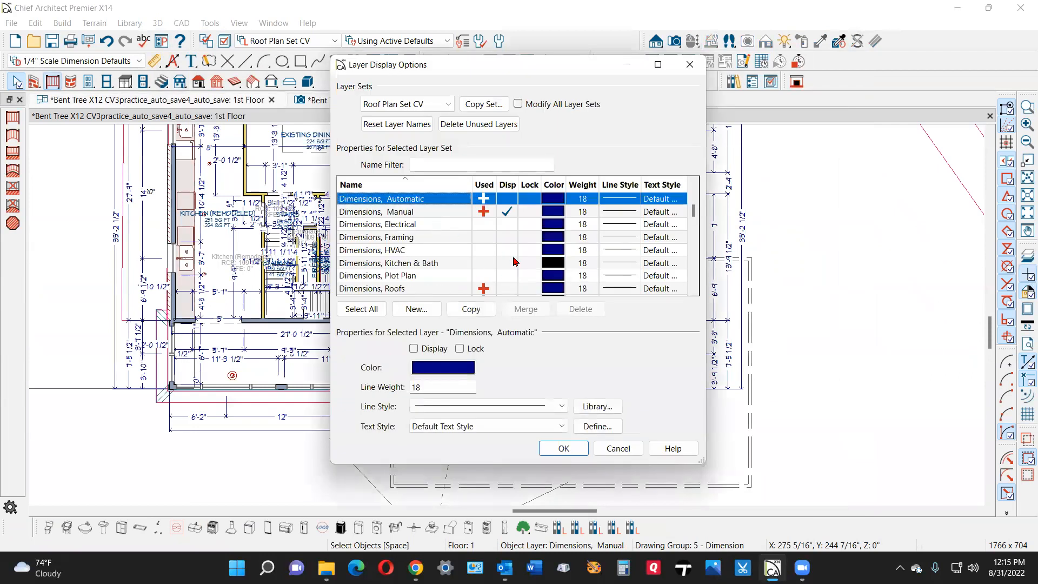
click(509, 211)
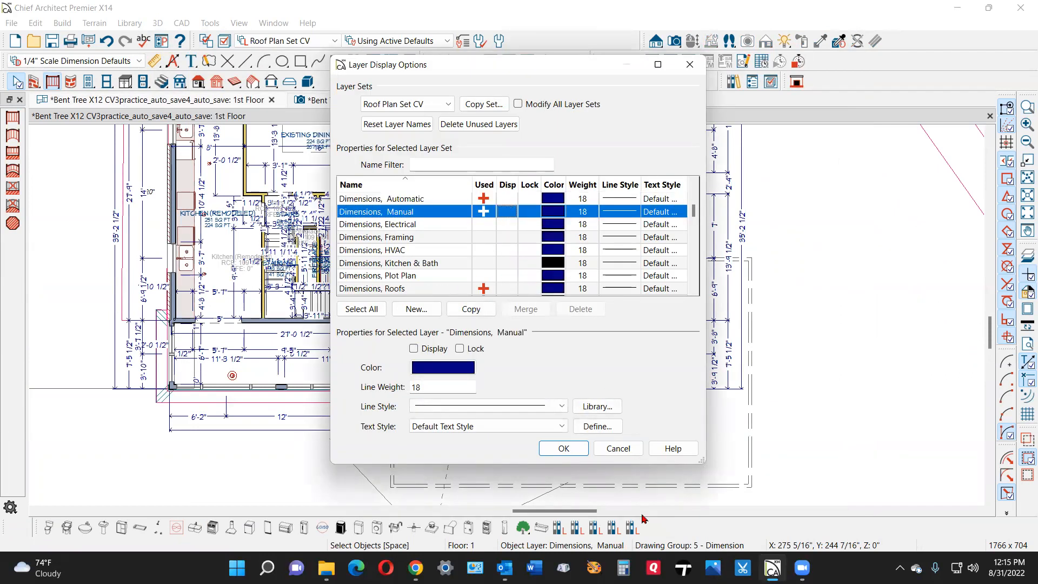
click(564, 449)
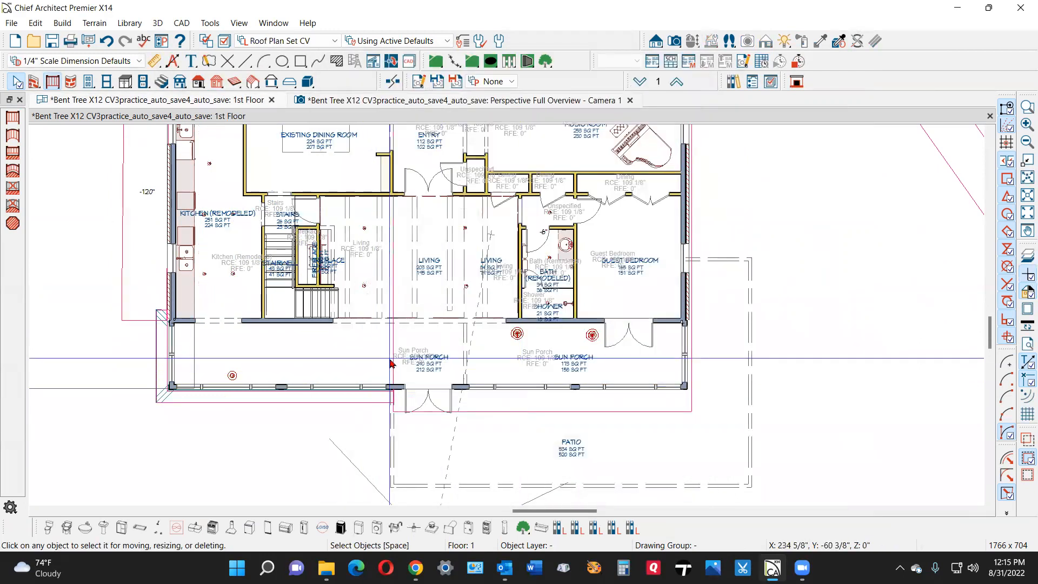
Step: Try to open the room specification for the sun porch
double_click(364, 350)
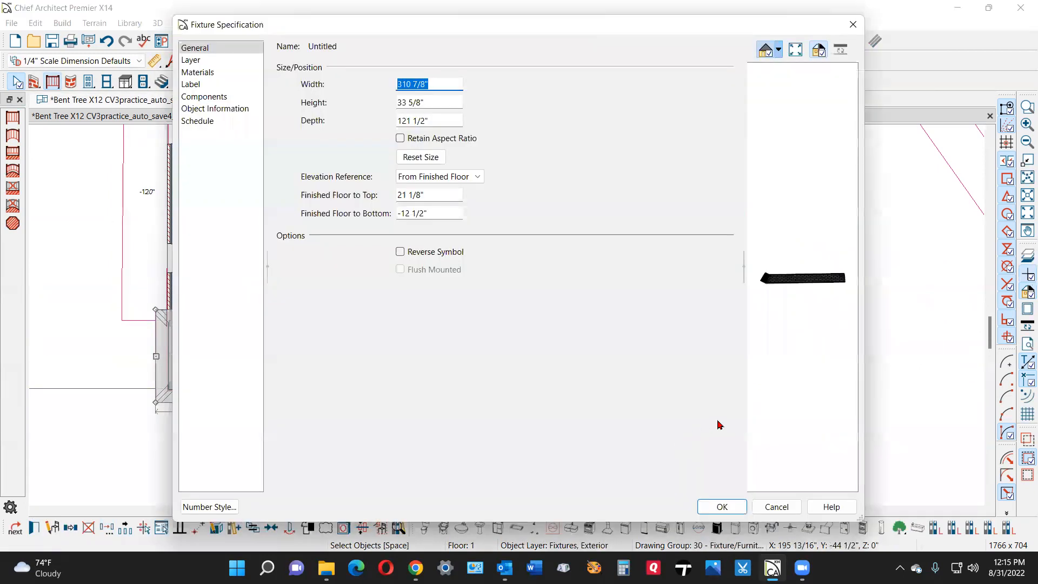
click(797, 504)
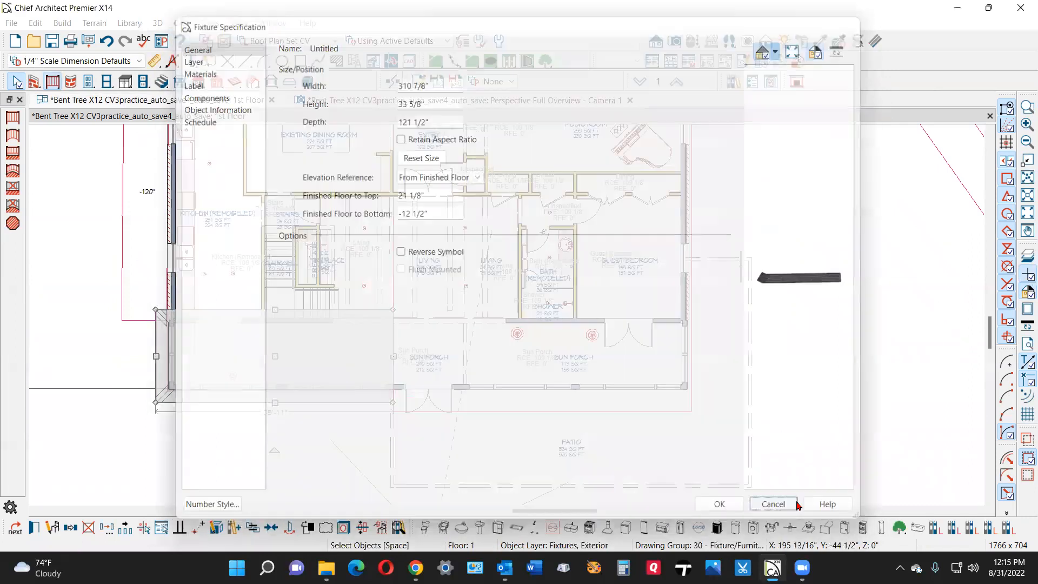